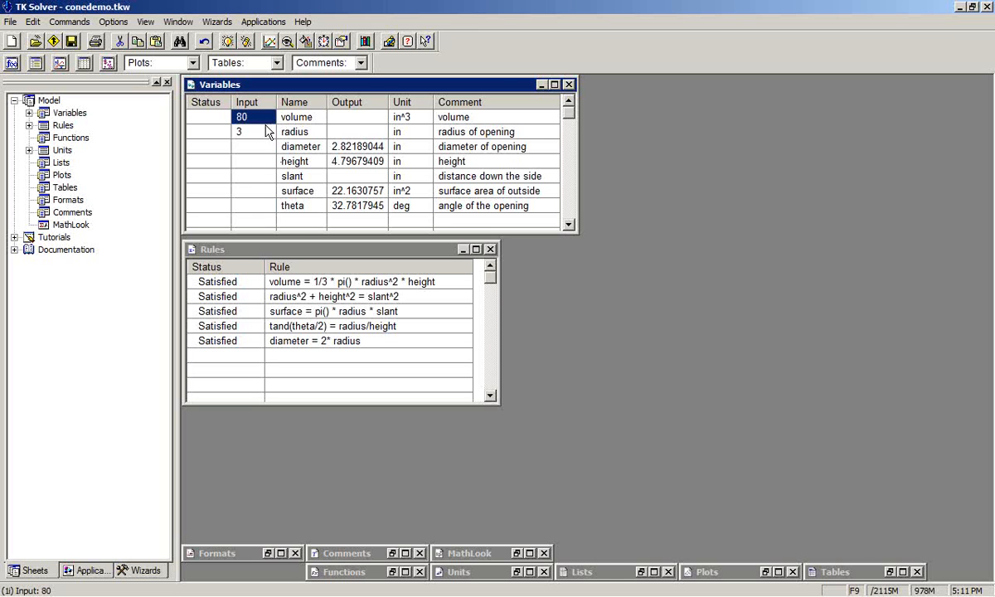
Solve the cone model with volume 80 and radius 3, and enter 8.5 as the slant input
left_click(226, 41)
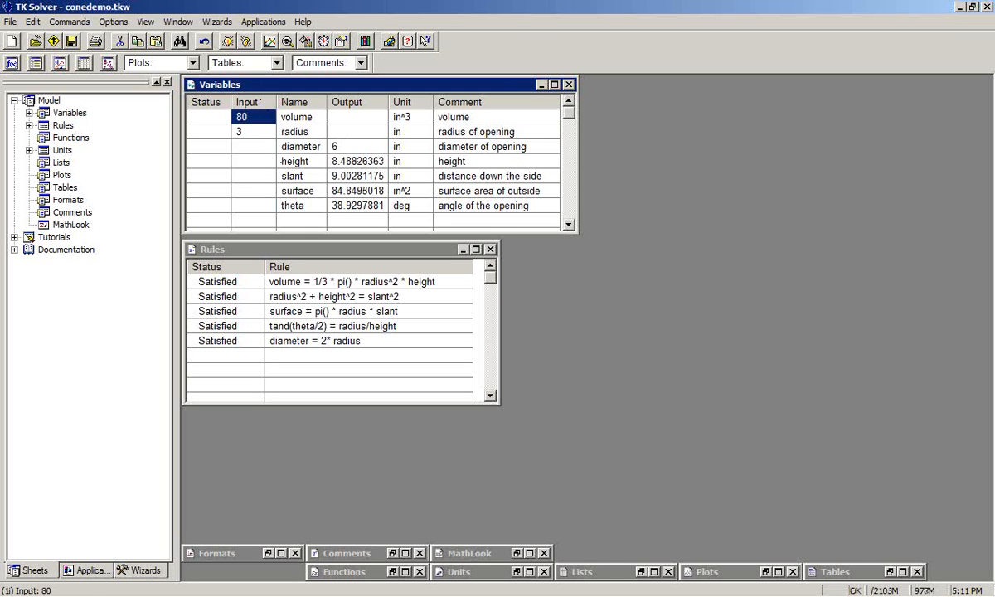
left_click(255, 183)
type("8")
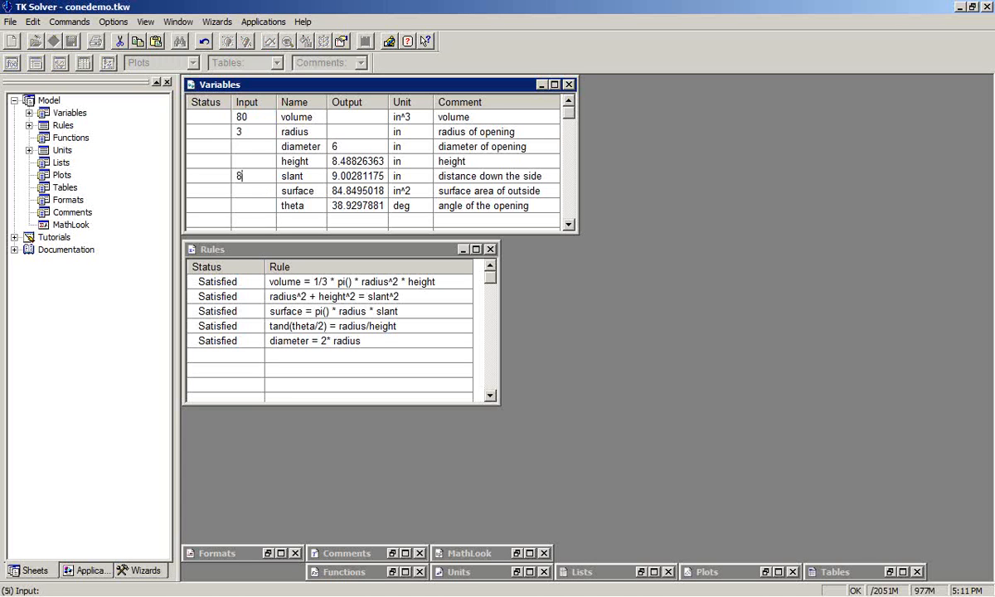
type(".5")
key("Return")
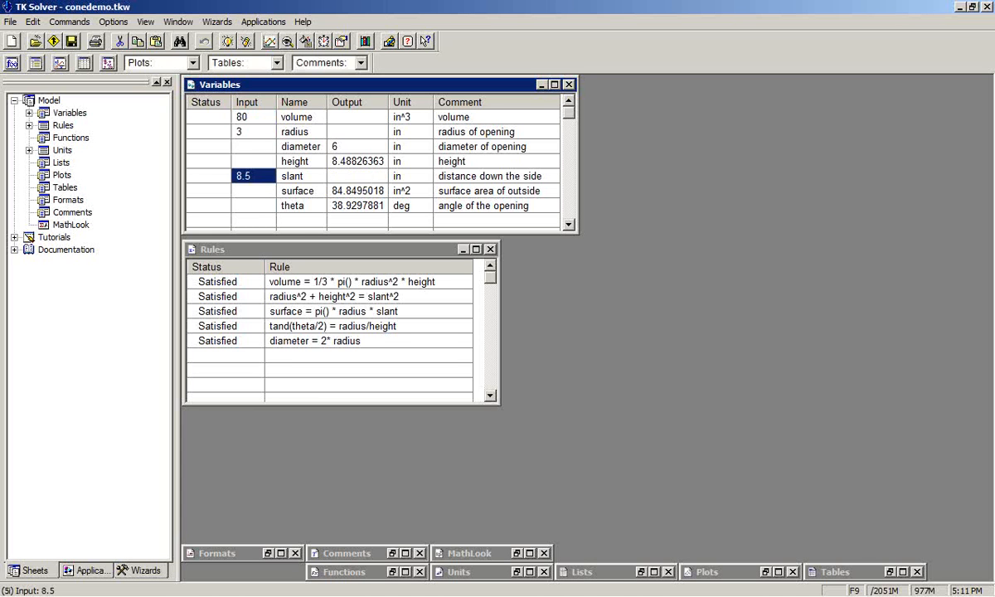
Clear the radius variable's input value
left_click(264, 134)
key("BackSpace")
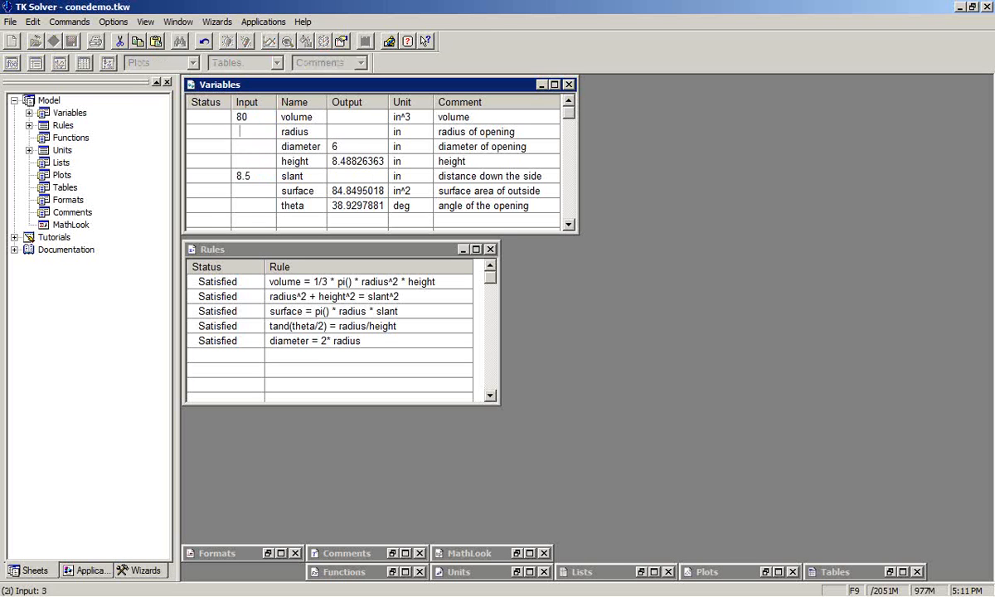
key("Return")
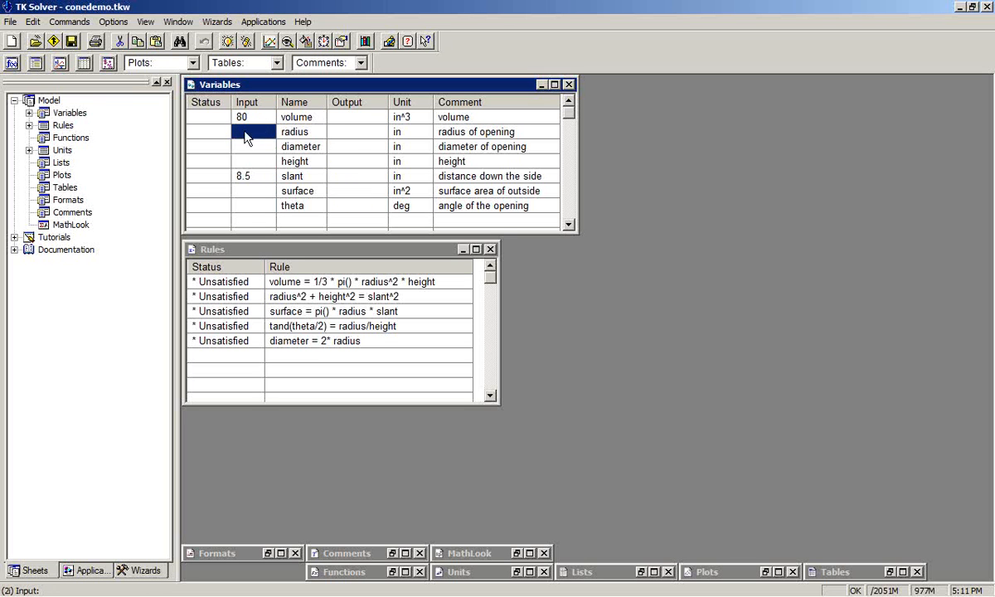
Set the radius variable's status to Guess and solve the model
left_click(216, 140)
key("Down")
key("Down")
key("Down")
key("Return")
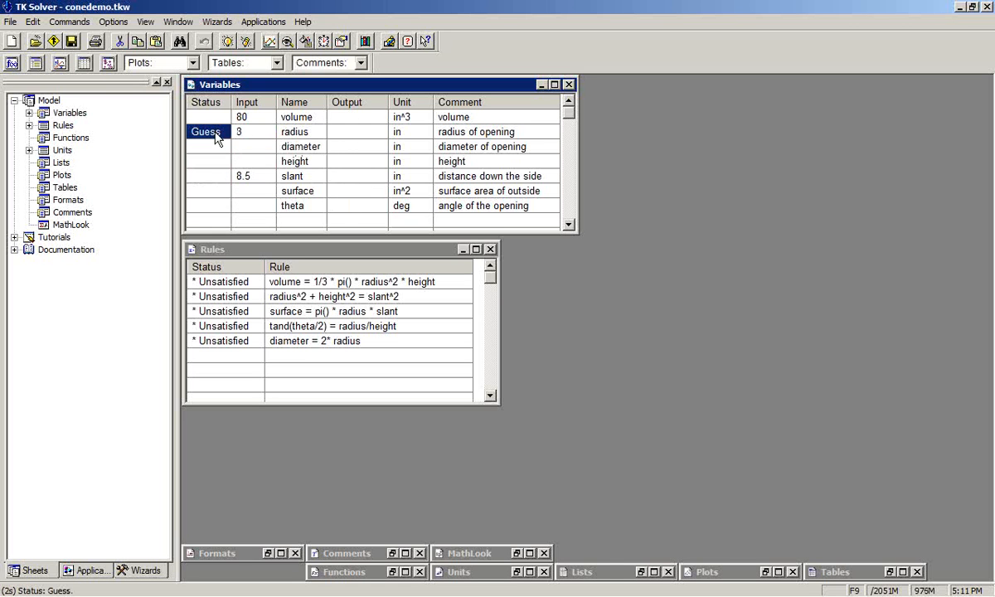
left_click(227, 41)
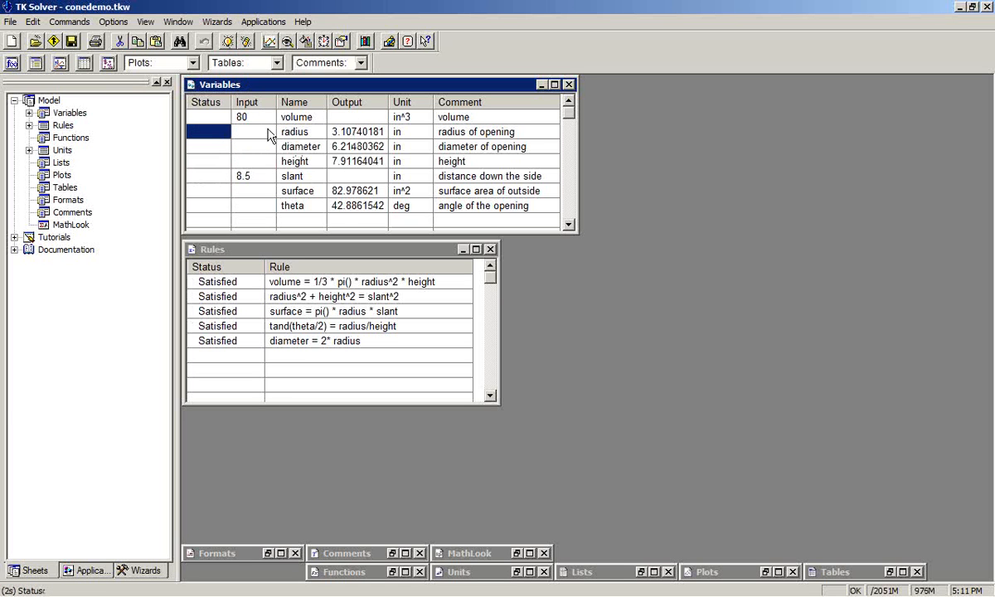
Set the radius variable's First Guess to 3 in its variable subsheet and close the subsheet
left_click(296, 134)
right_click(296, 134)
left_click(303, 136)
left_click(393, 235)
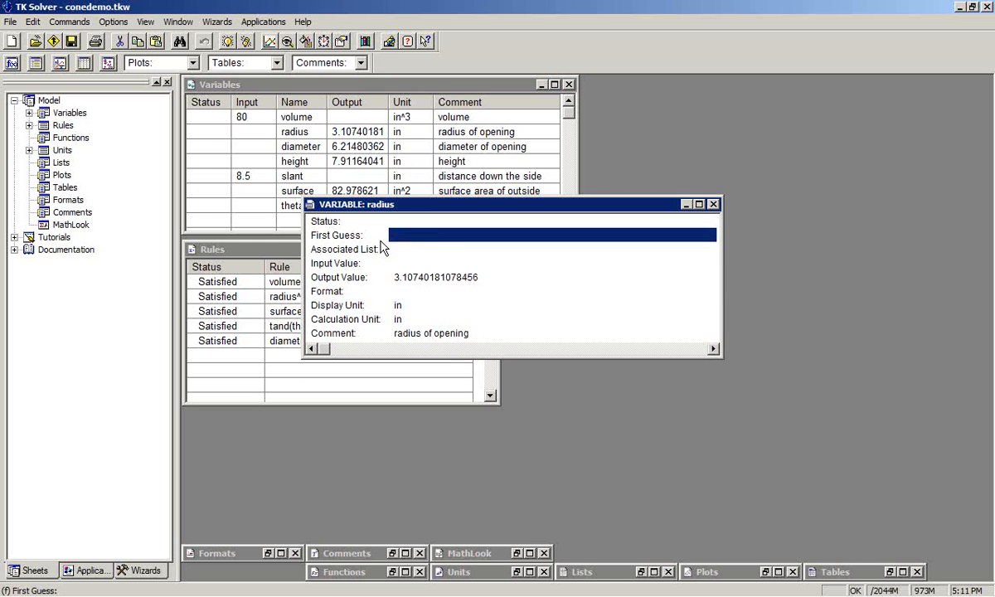
type("3")
key("Return")
left_click(713, 204)
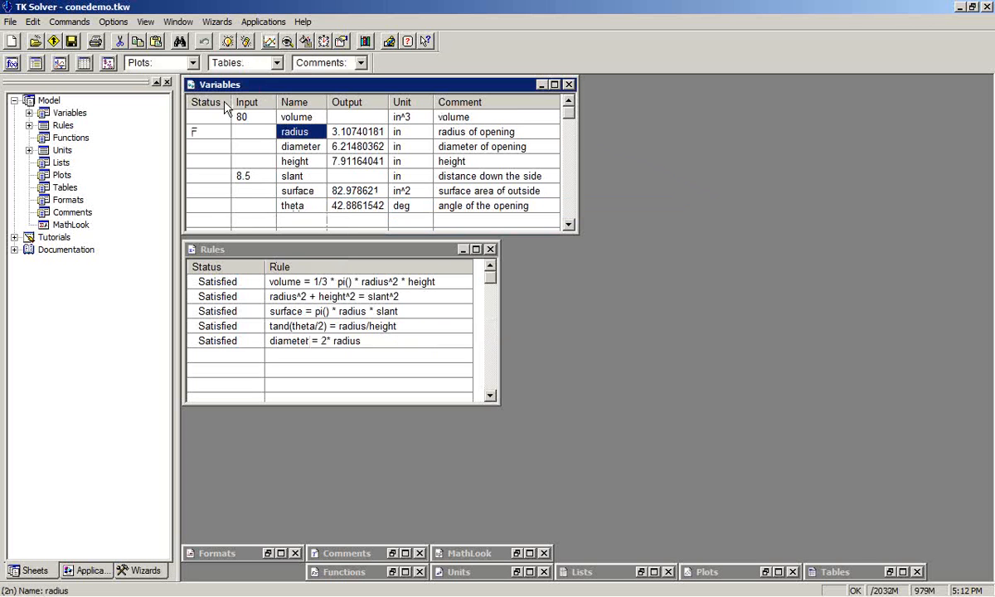
Set the volume input to 70 and solve the model
left_click(256, 119)
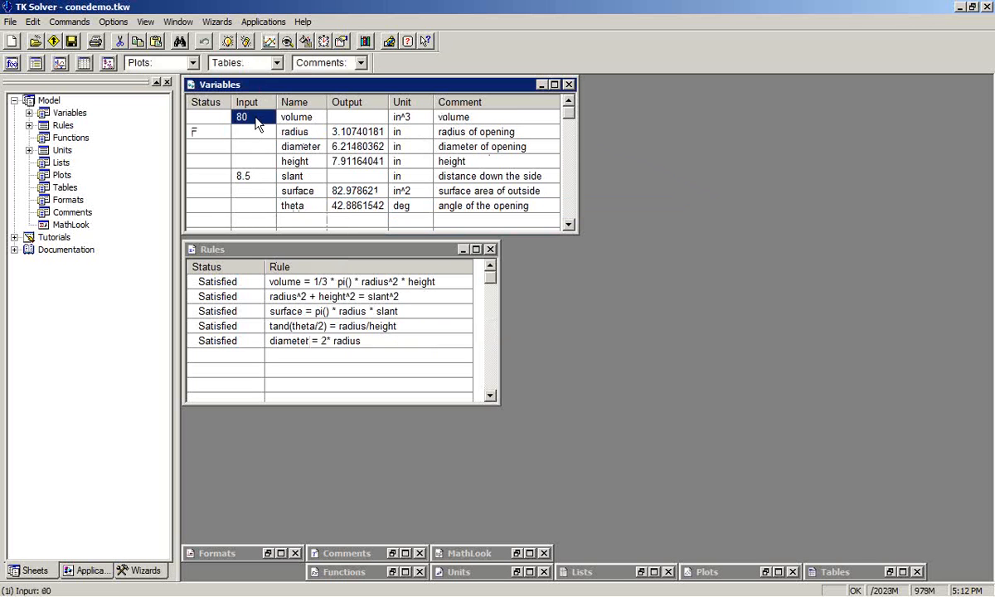
type("70")
key("Return")
left_click(222, 41)
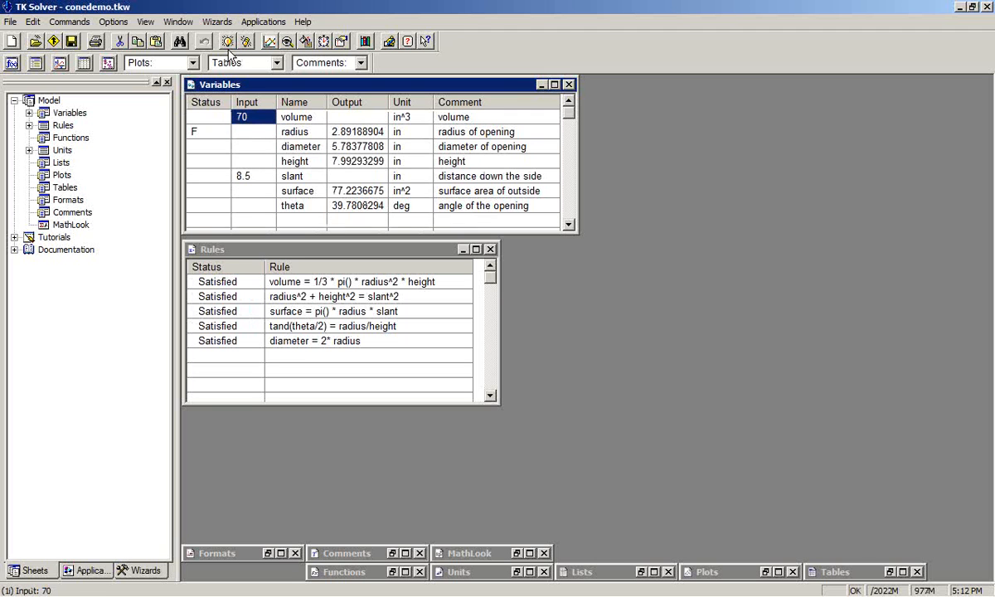
Open the radius variable's subsheet and move it clear of the Variables sheet
right_click(295, 134)
left_click(303, 138)
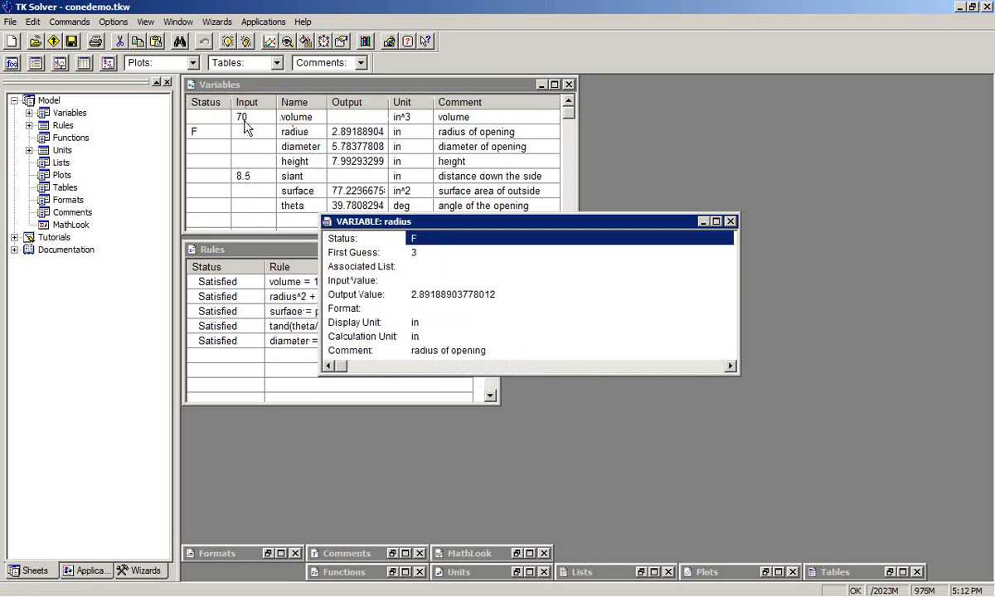
left_click_drag(373, 223, 399, 376)
Set the volume input to 20 and the slant input to 5, and solve the model
left_click(253, 117)
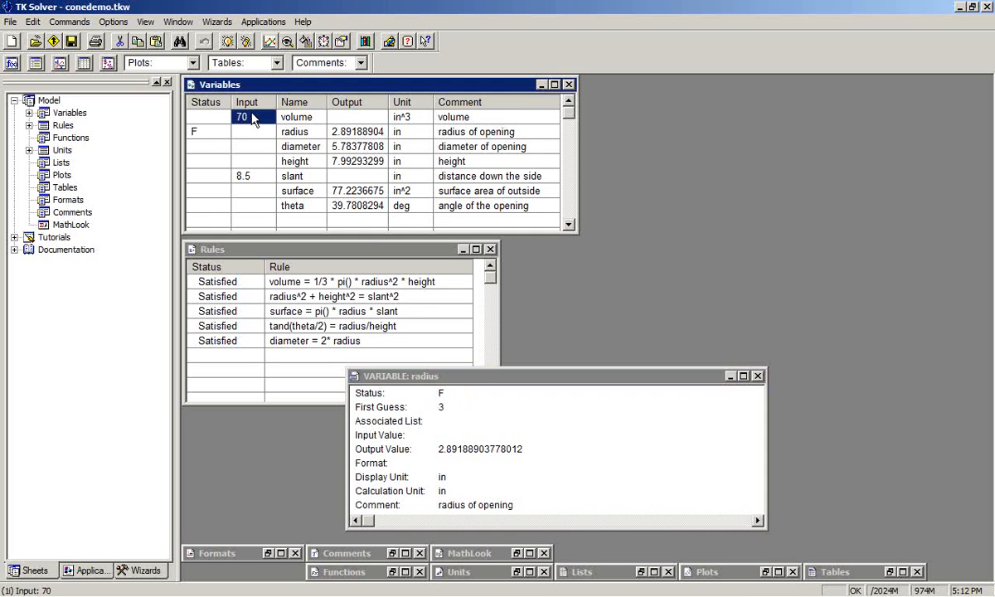
type("20")
left_click(238, 147)
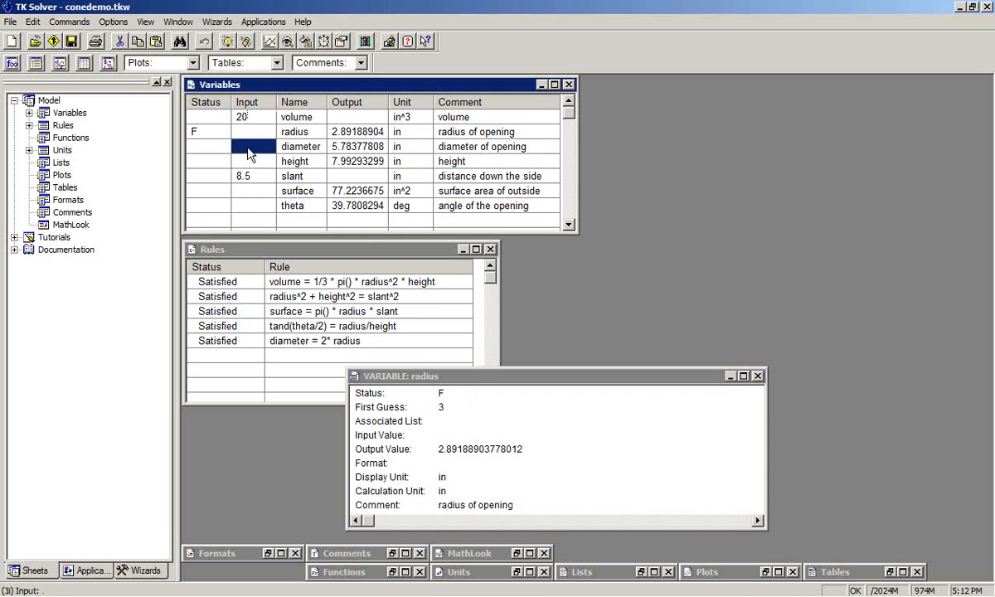
left_click(251, 177)
type("5")
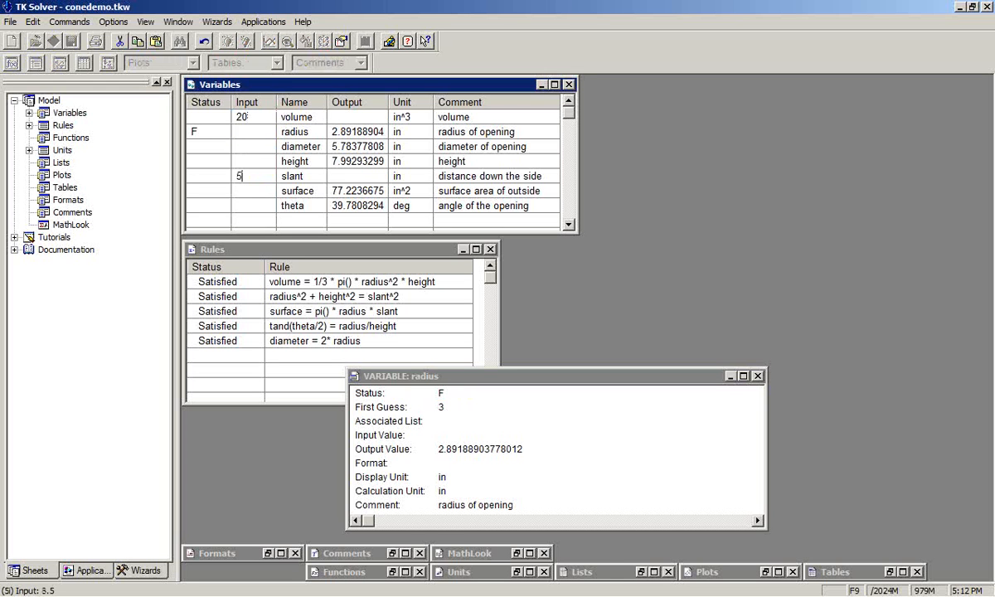
key("Return")
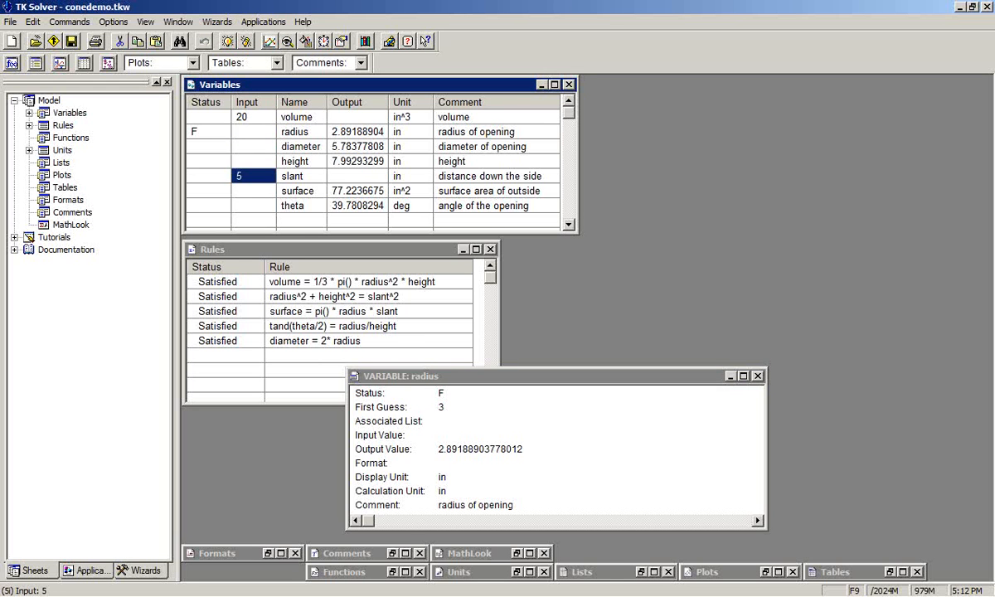
left_click(222, 41)
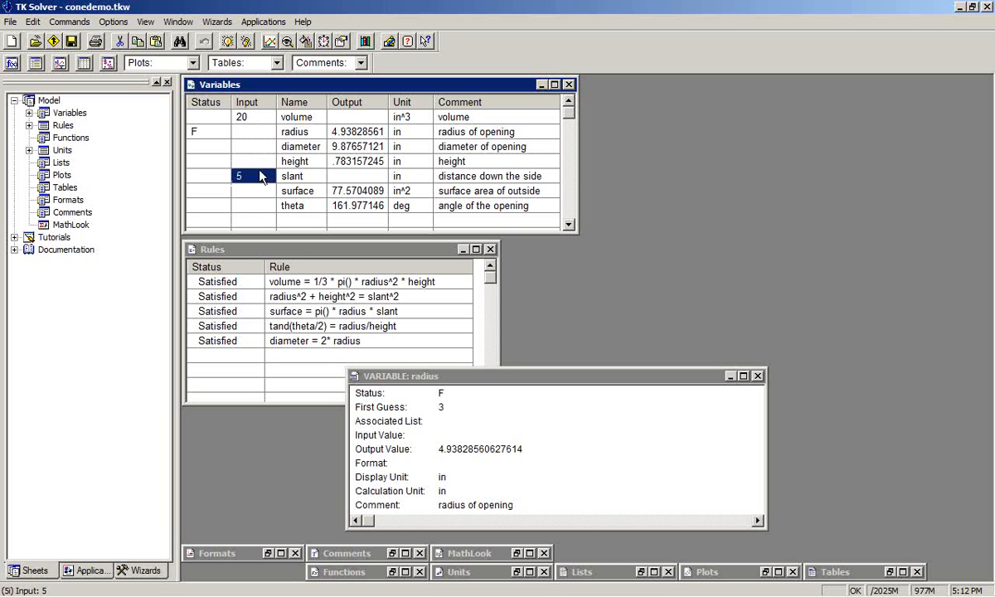
Remove the radius variable's First Guess, and add the rule radius = rg*slant/3 below the existing rules, leaving one blank row
left_click(444, 409)
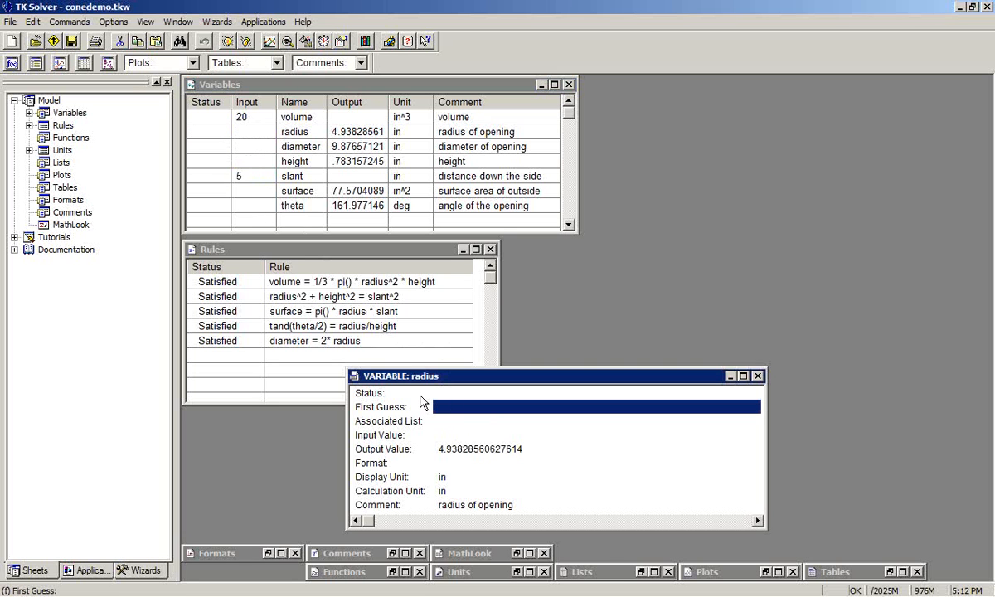
left_click(758, 377)
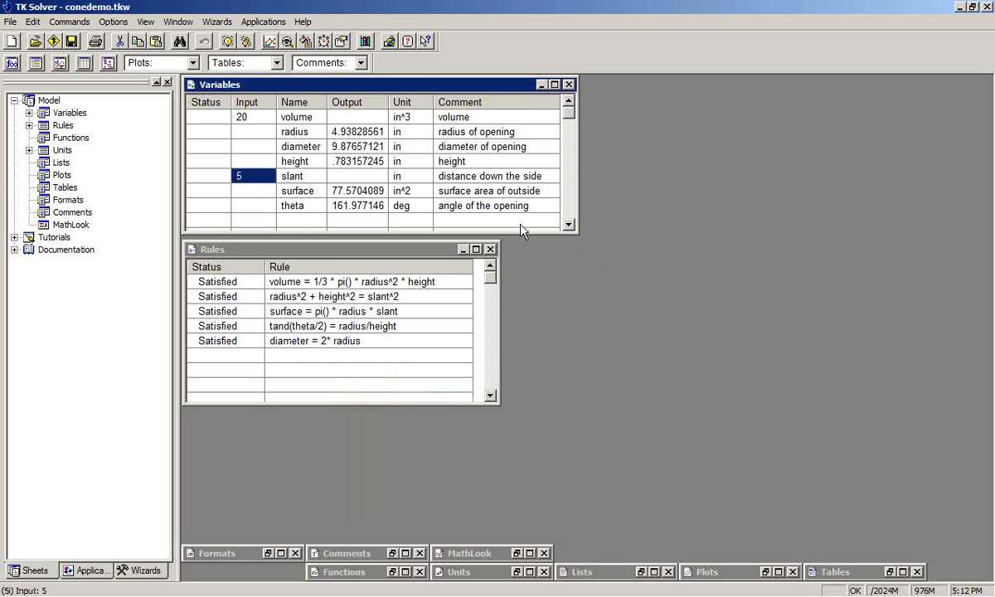
left_click(286, 370)
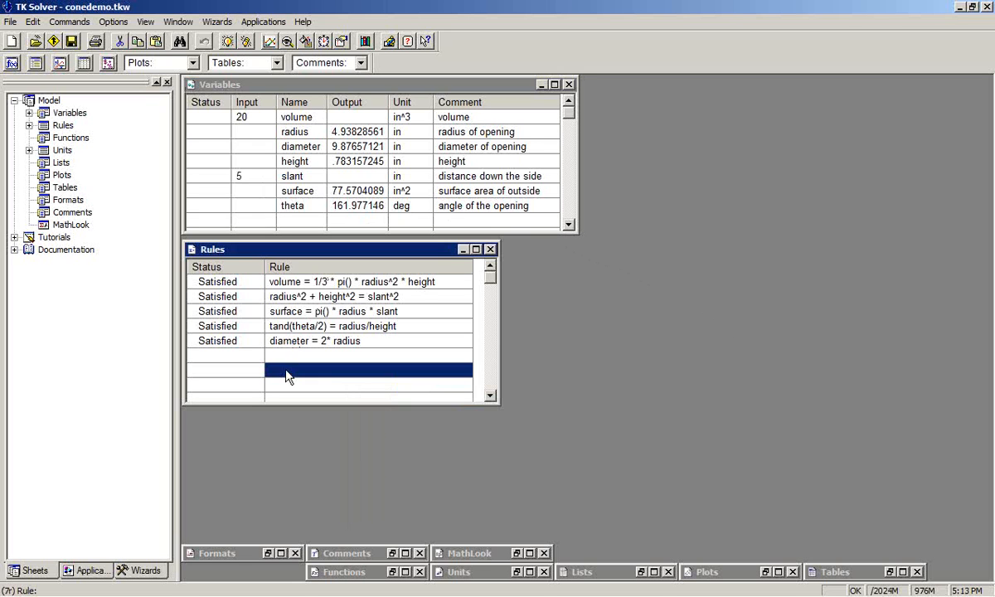
type("radius")
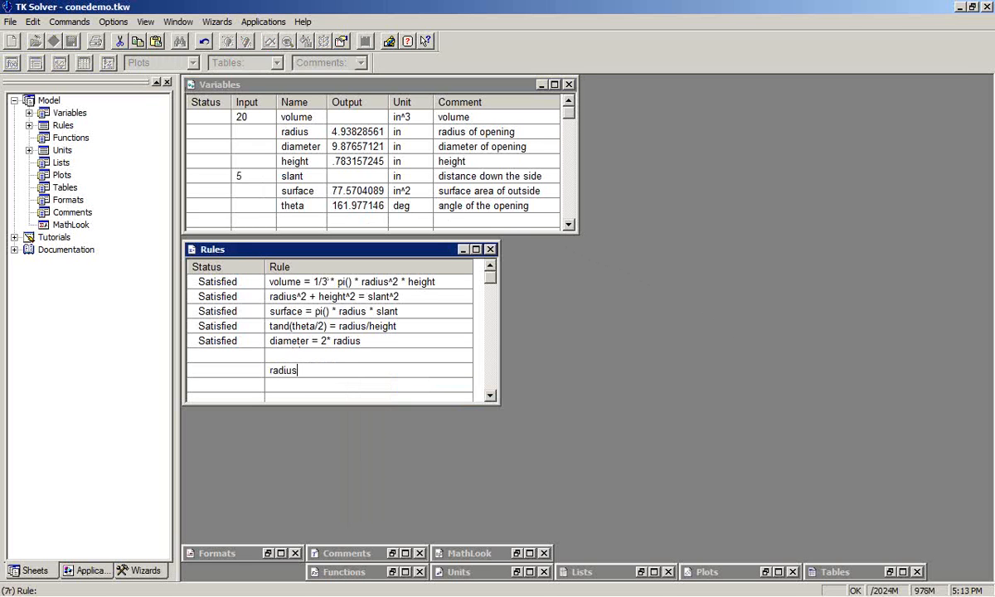
type(" = rg*slant/3")
key("Return")
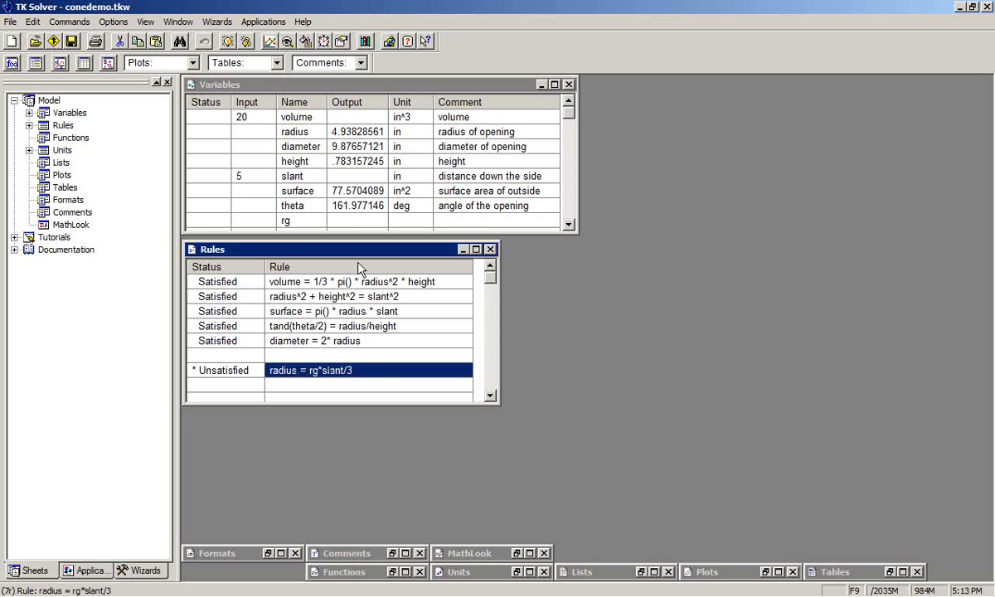
Give the rg variable a First Guess of 1 and solve the model
right_click(303, 222)
left_click(320, 229)
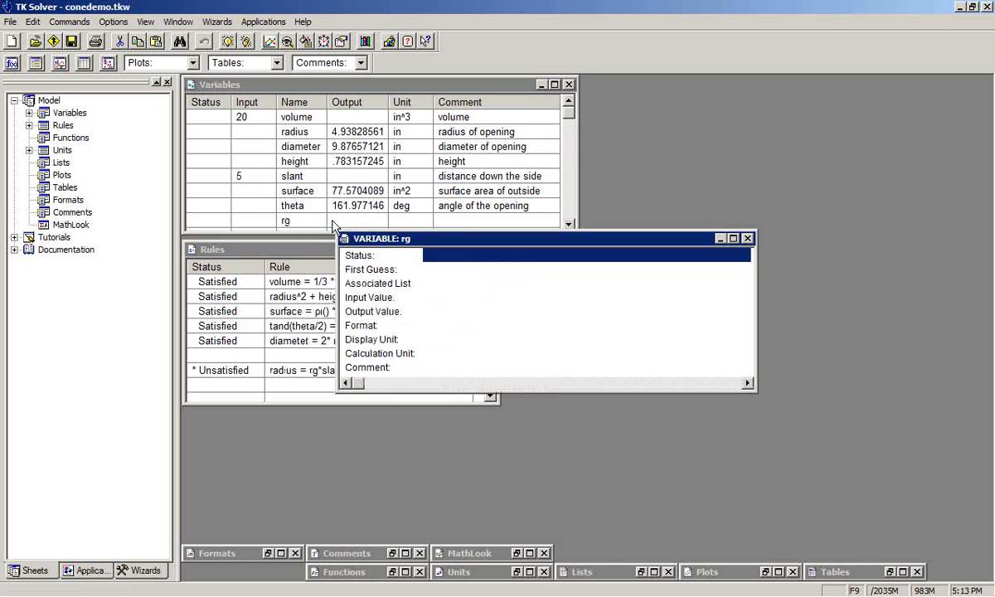
left_click(427, 269)
type("1")
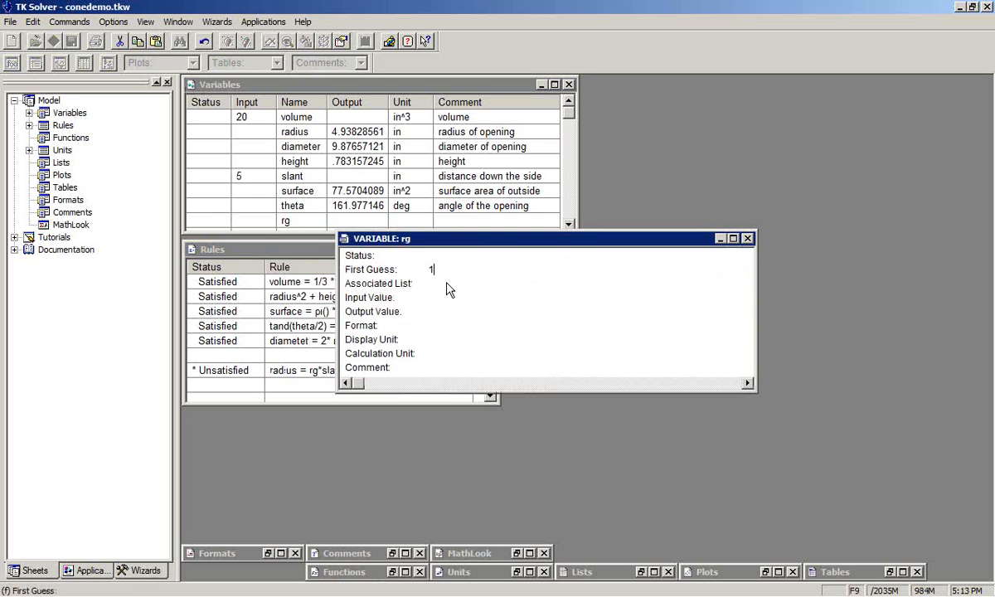
key("Return")
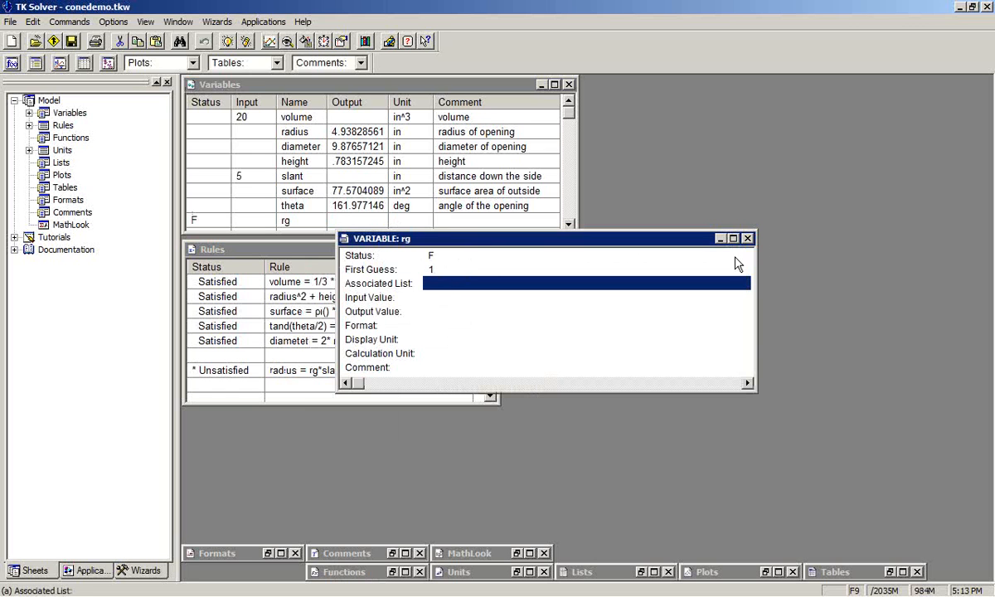
left_click(747, 238)
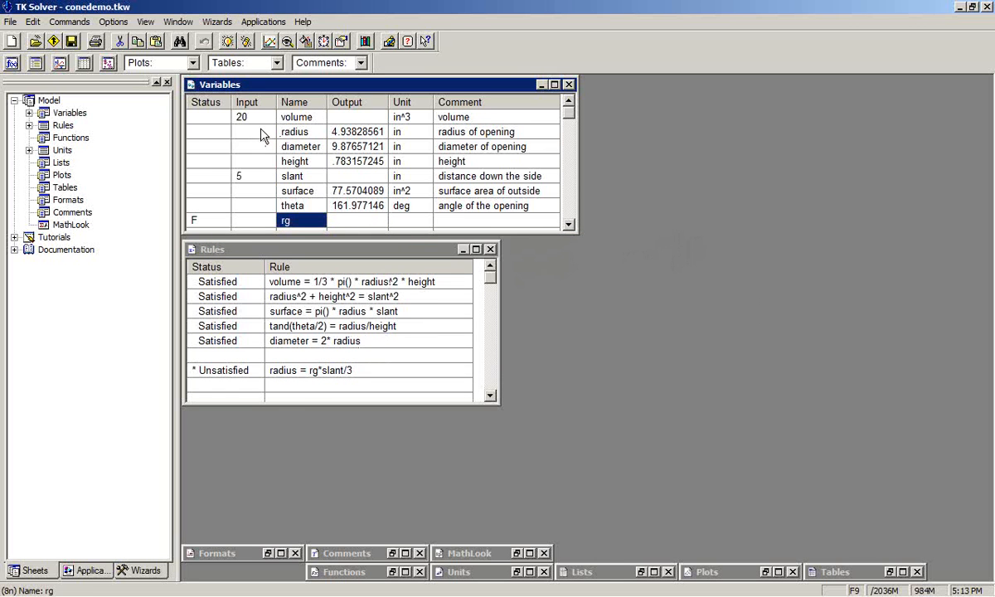
left_click(228, 42)
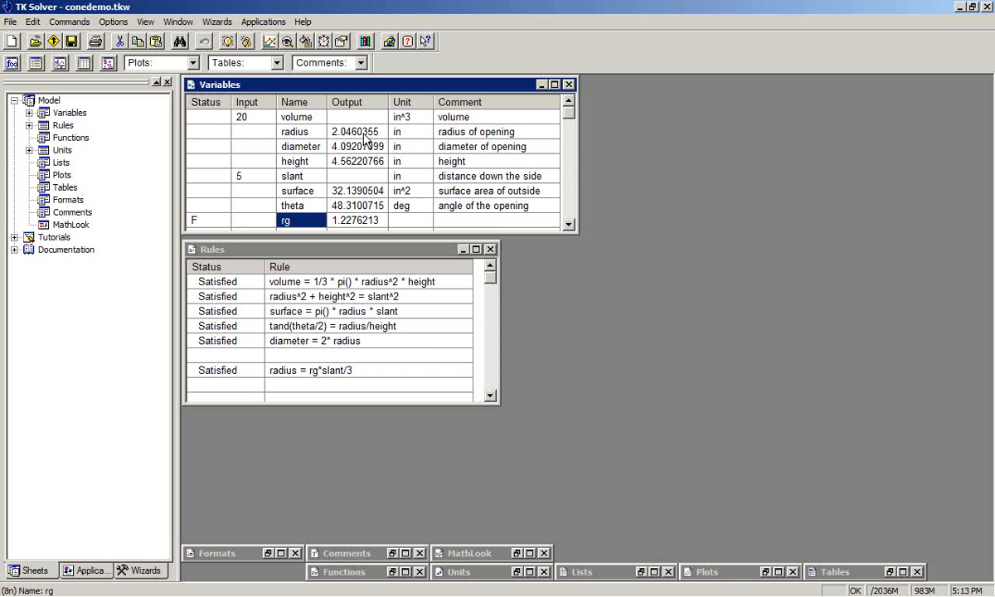
Set the volume input to 15 and the slant input to 4, and solve the model
left_click(249, 117)
type("15")
key("Return")
key("Down")
key("Down")
key("Down")
type("4")
key("Return")
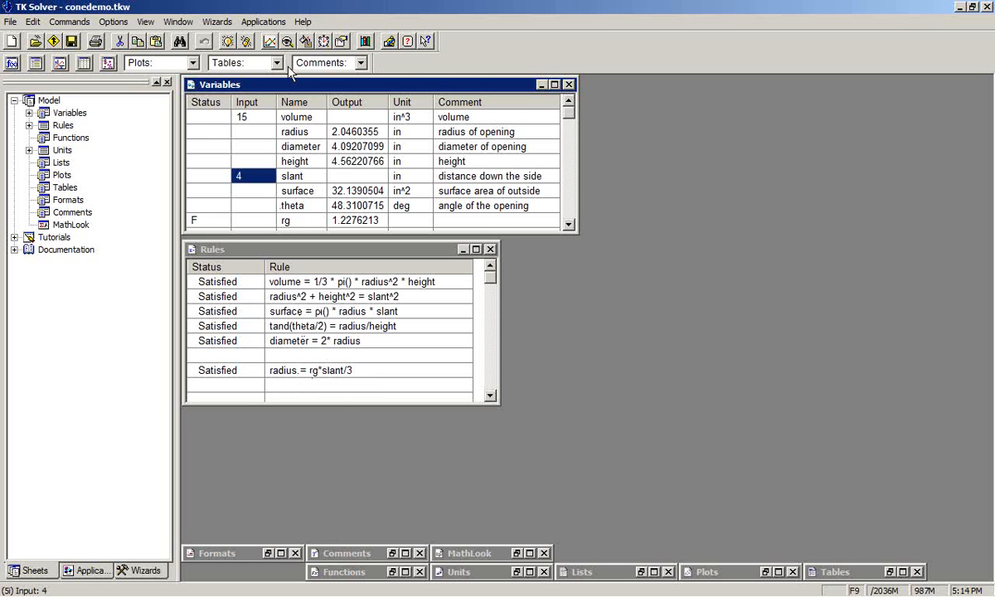
left_click(228, 42)
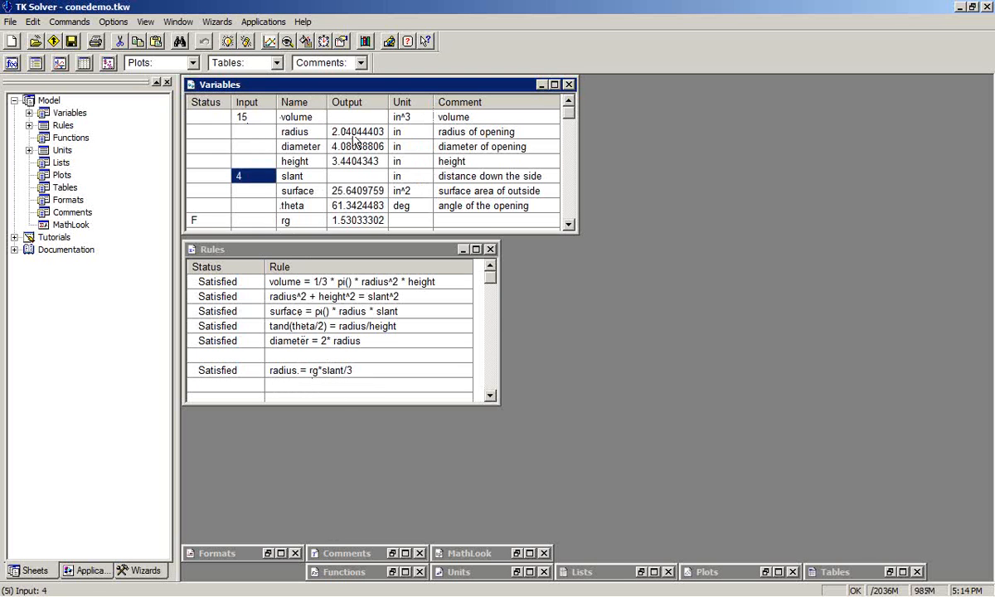